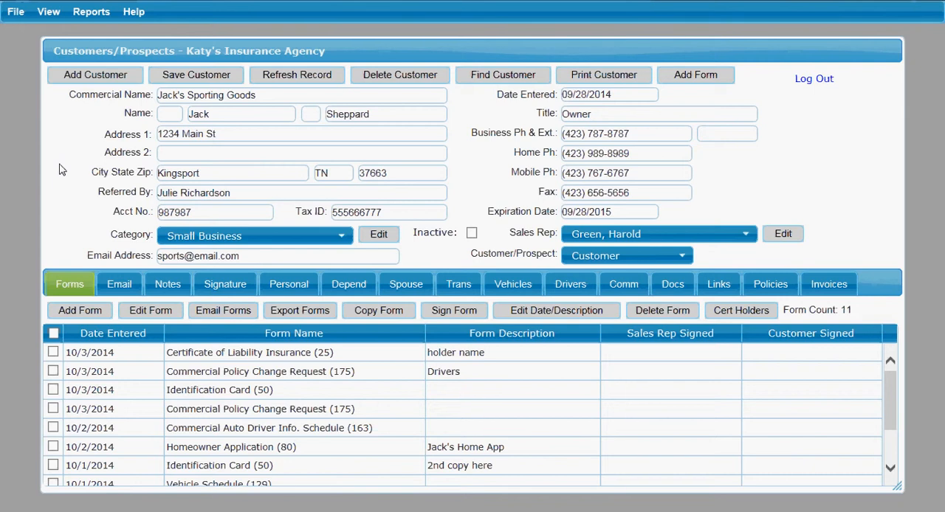
Open the Planner and switch its schedule to day view
left_click(51, 13)
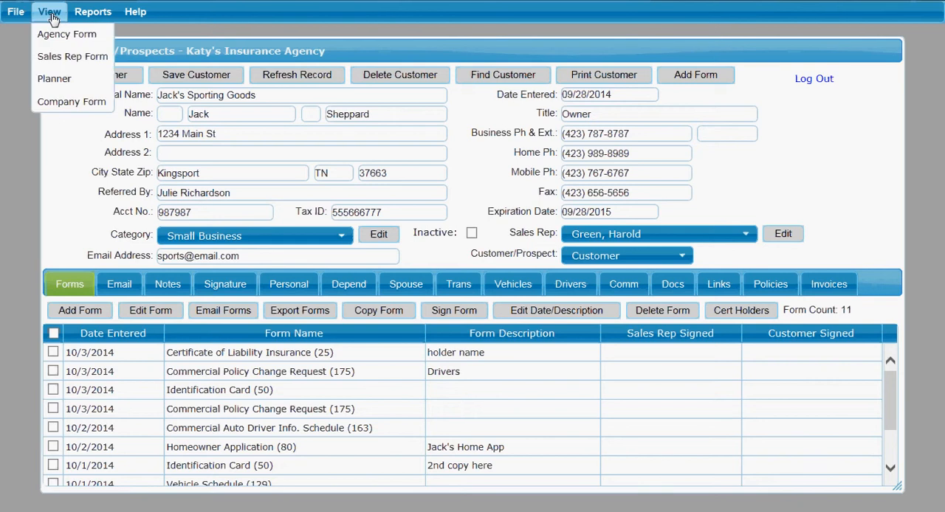
left_click(53, 81)
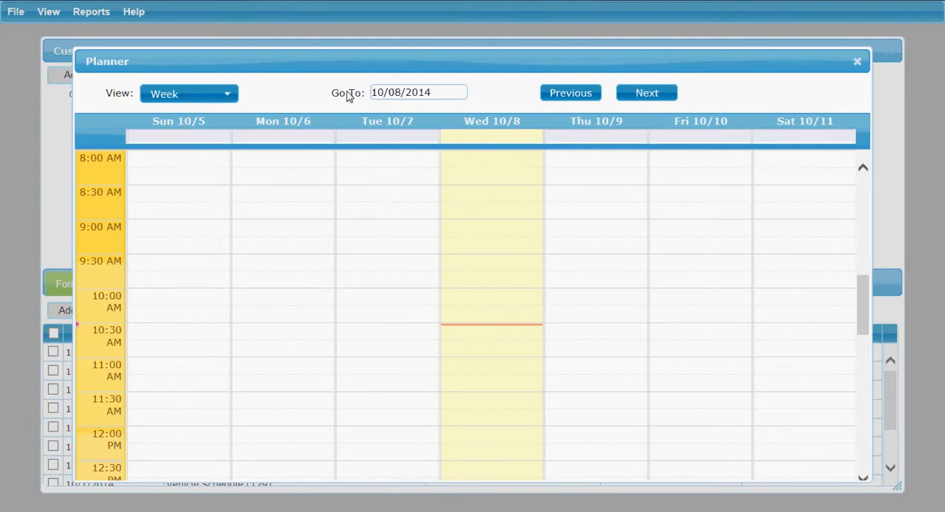
left_click(229, 102)
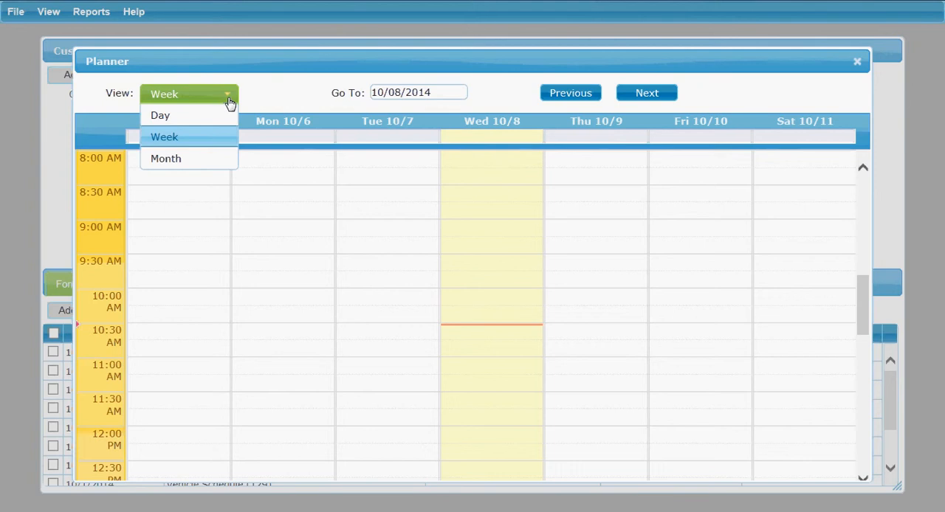
left_click(224, 118)
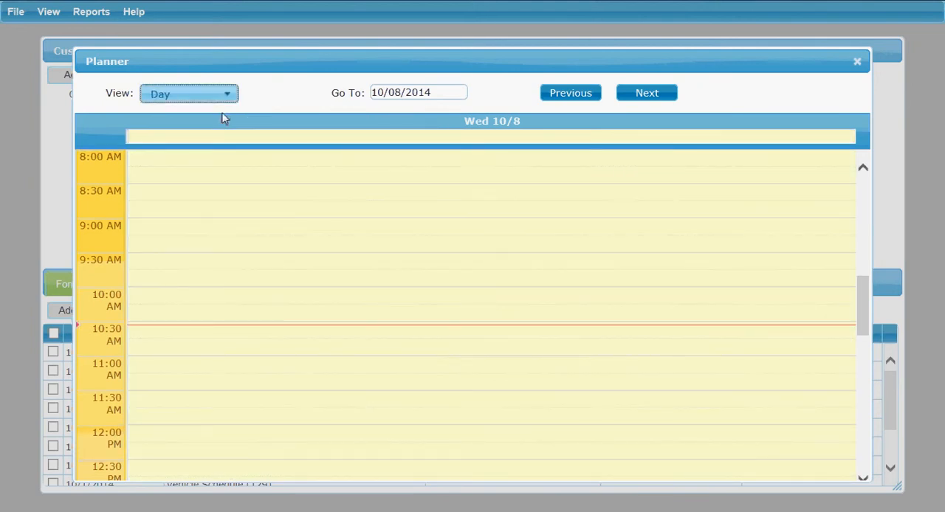
Show the planner in month view and return it to day view
left_click(227, 97)
left_click(217, 162)
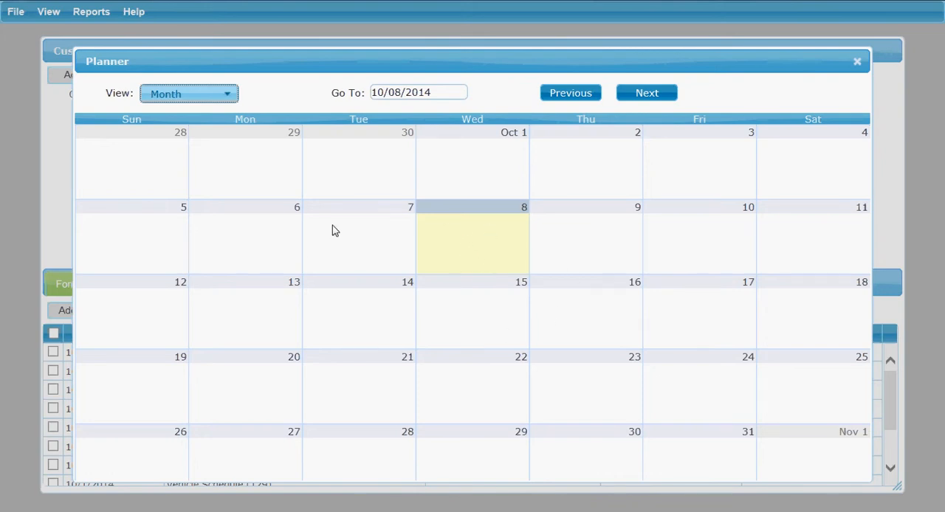
left_click(226, 99)
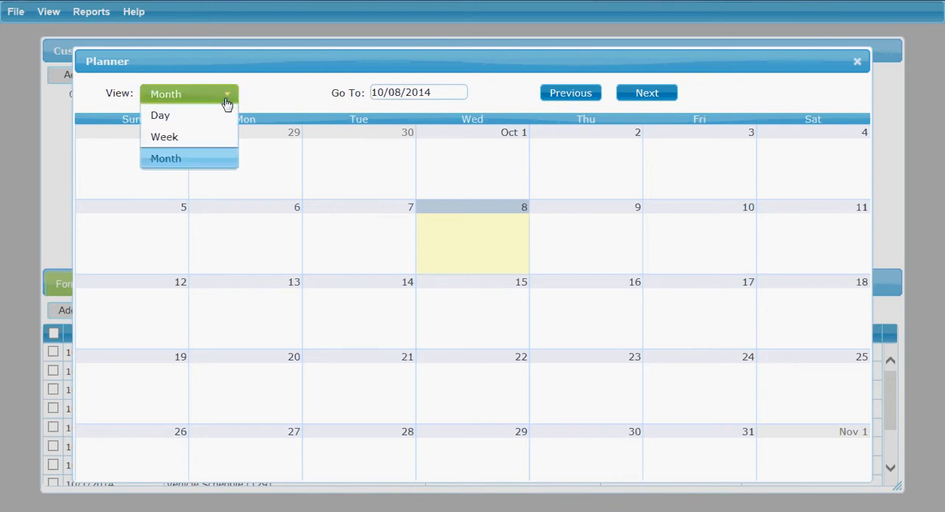
left_click(212, 121)
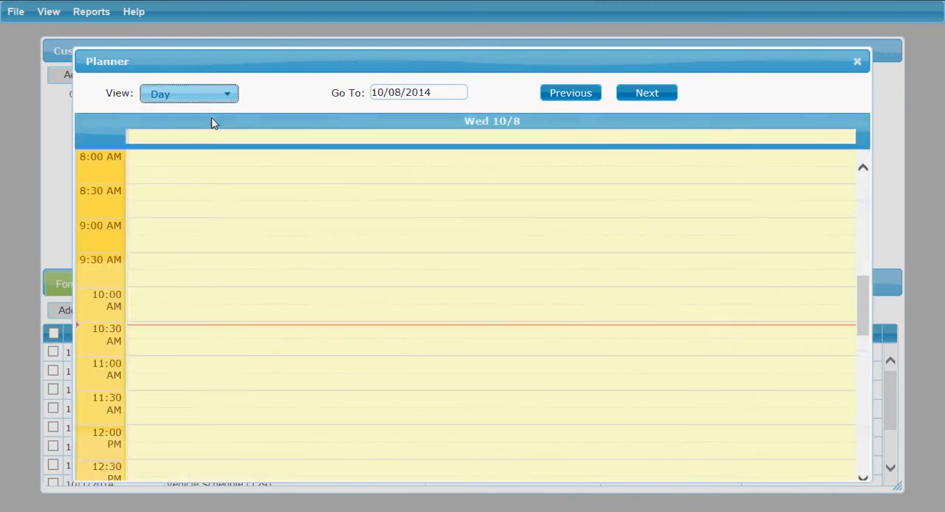
Browse the planner to 10/17/2014, back to 10/08/2014, and one day backward and forward
left_click(455, 93)
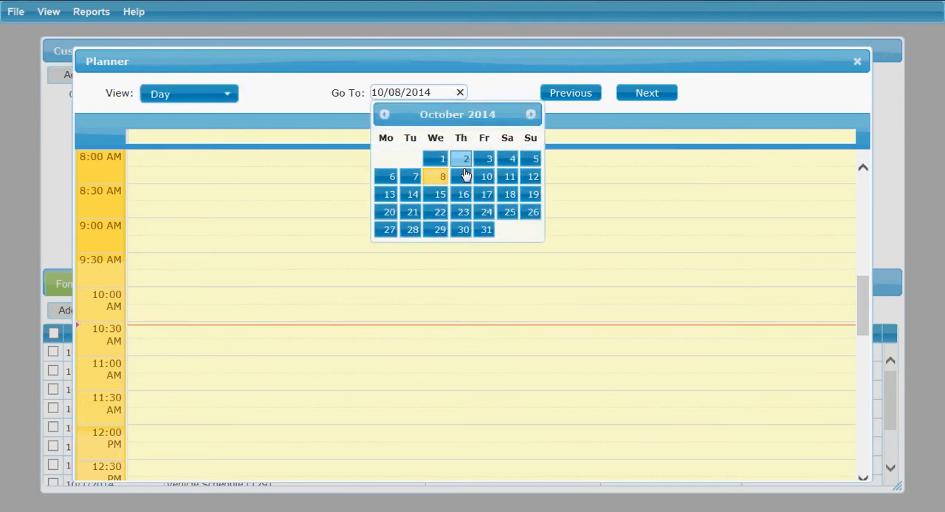
left_click(487, 195)
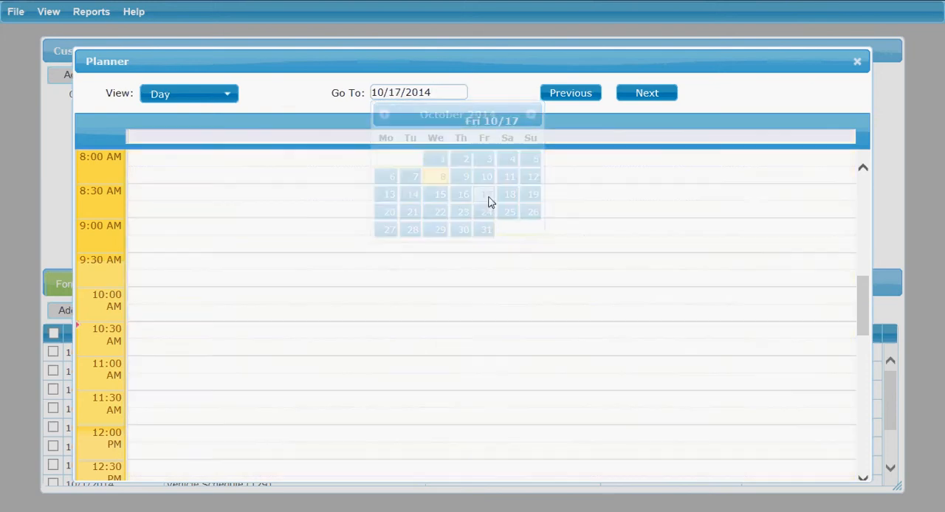
left_click(456, 93)
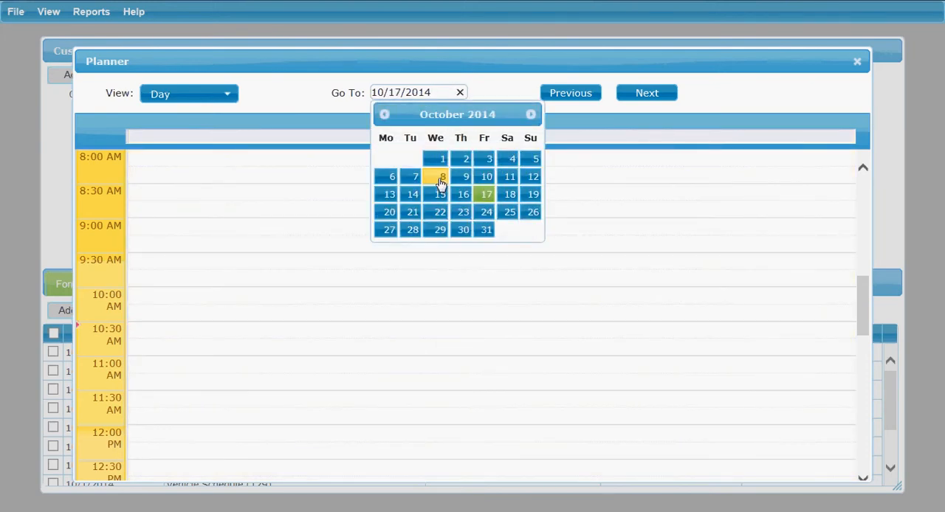
left_click(439, 181)
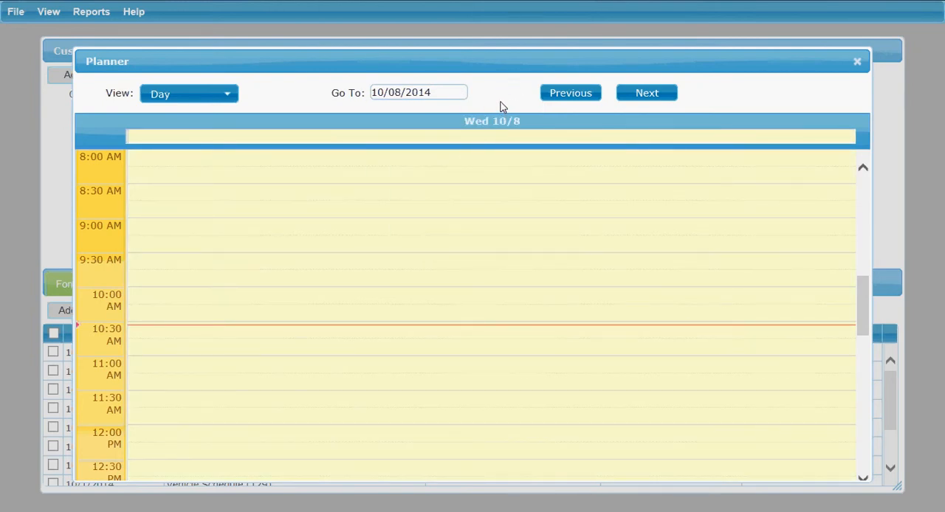
left_click(578, 99)
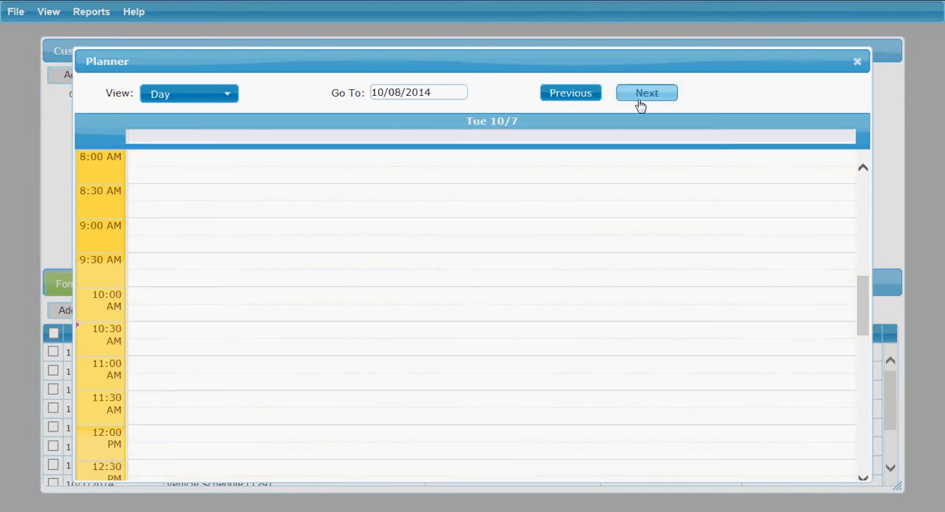
left_click(640, 100)
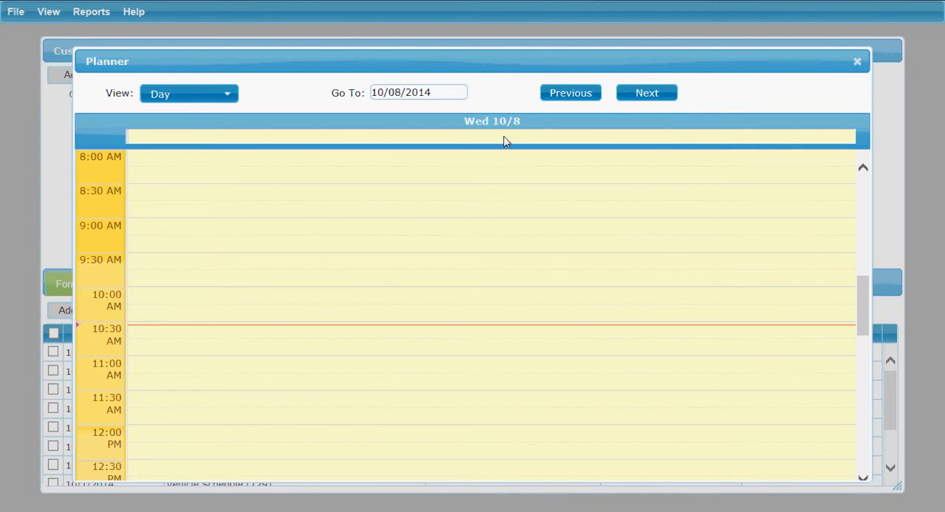
Start a new event on October 8 from 10:45 to 11:15 with the subject "quarterly meeting" and open its full details
double_click(147, 356)
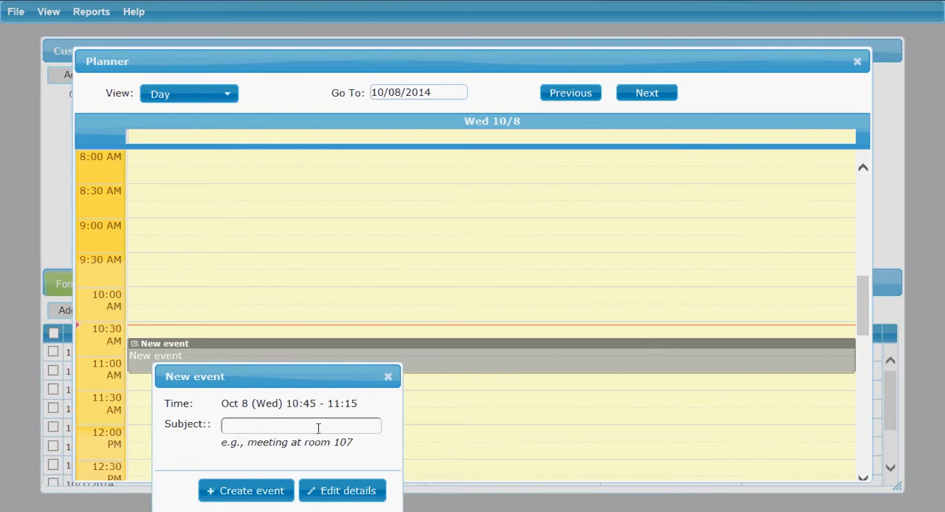
type("quarterly meeting")
left_click(329, 493)
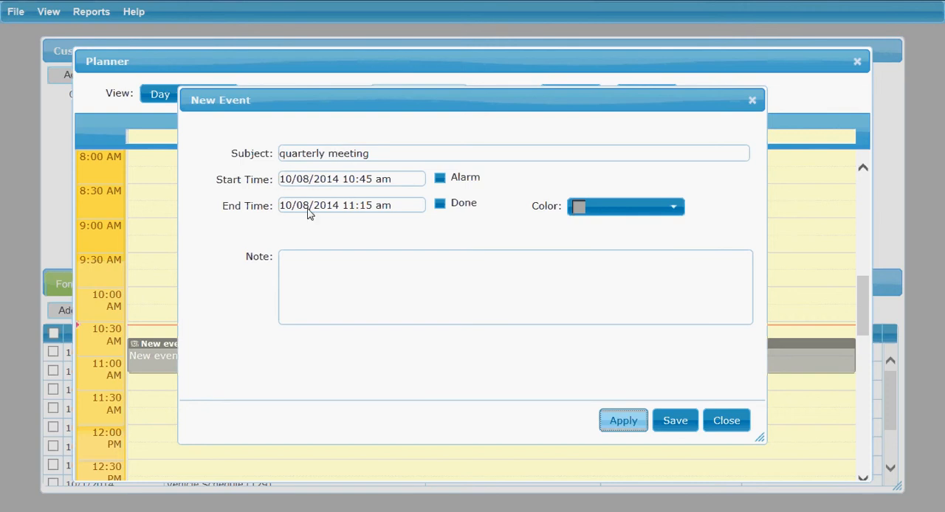
Turn on the alarm for the quarterly meeting and set its color to blue
left_click(440, 180)
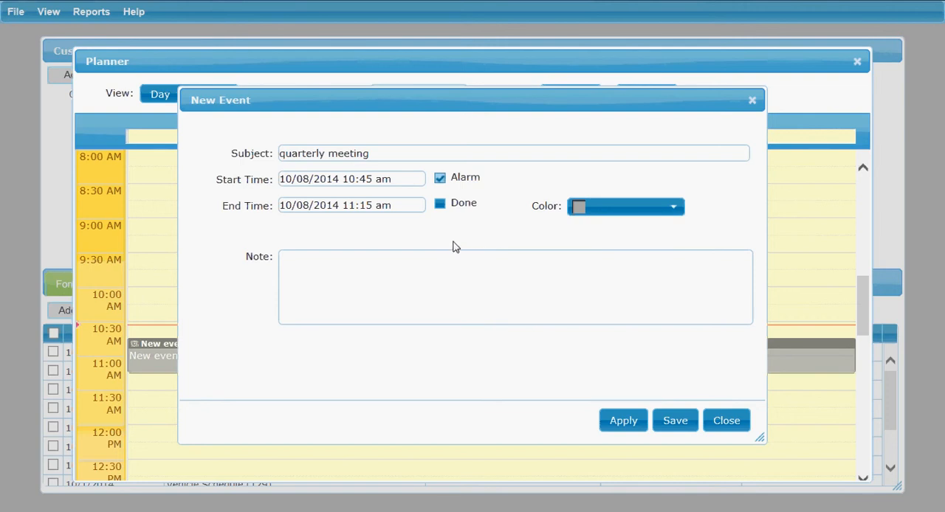
left_click(440, 206)
left_click(674, 210)
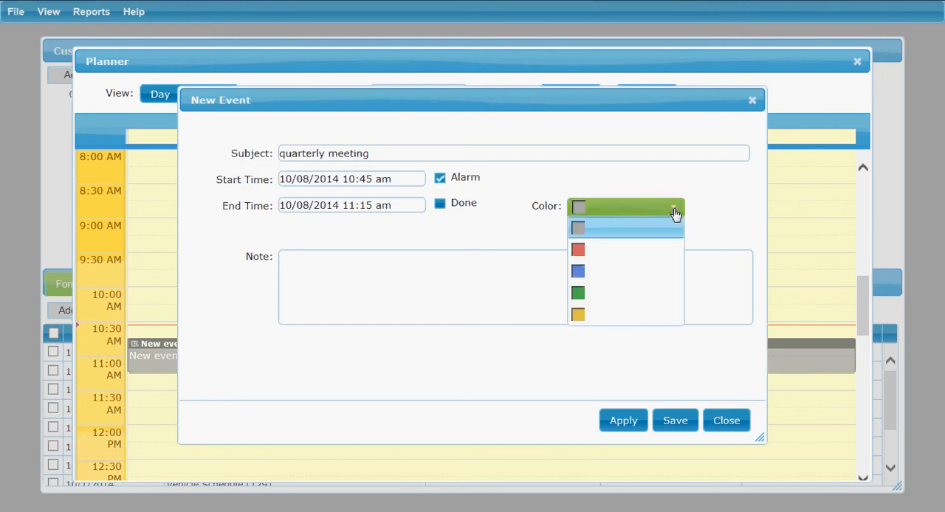
left_click(638, 281)
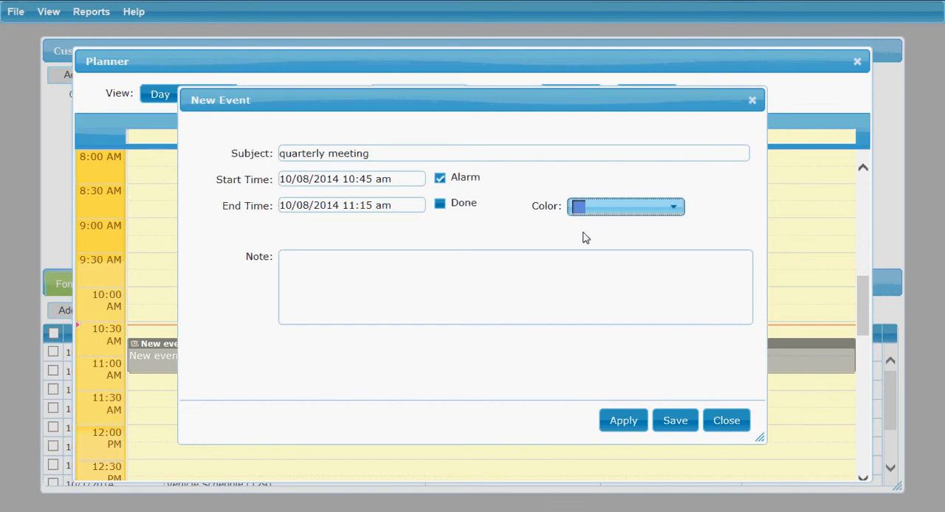
Add the note "go over earnings report" to the quarterly meeting and save the event
left_click(449, 279)
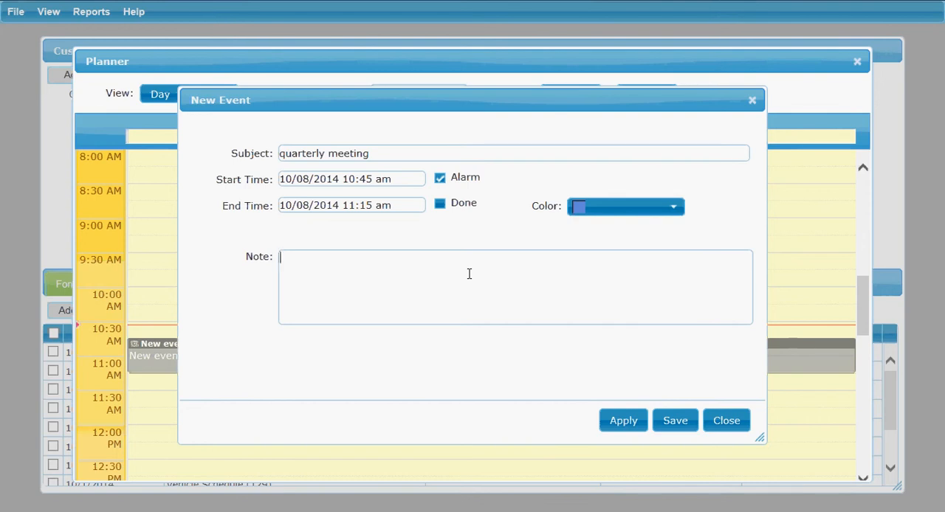
type("go over earnings report")
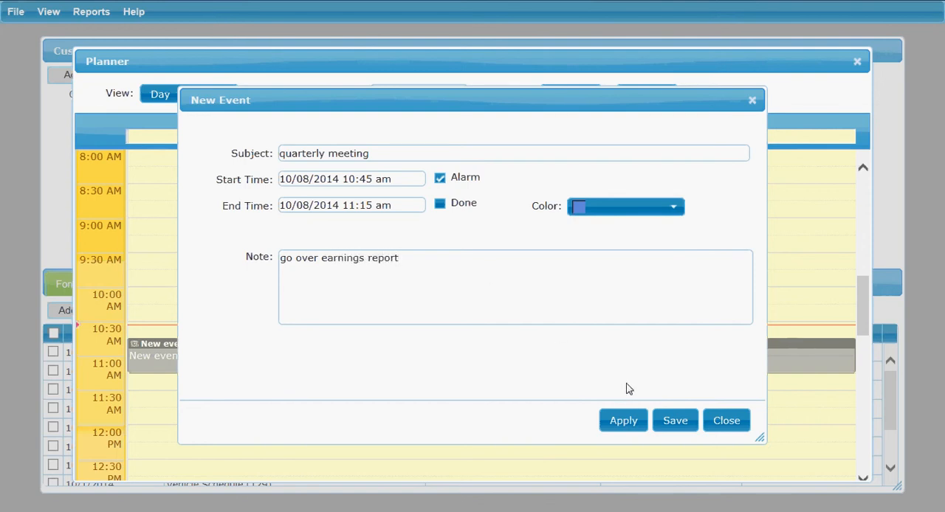
left_click(681, 427)
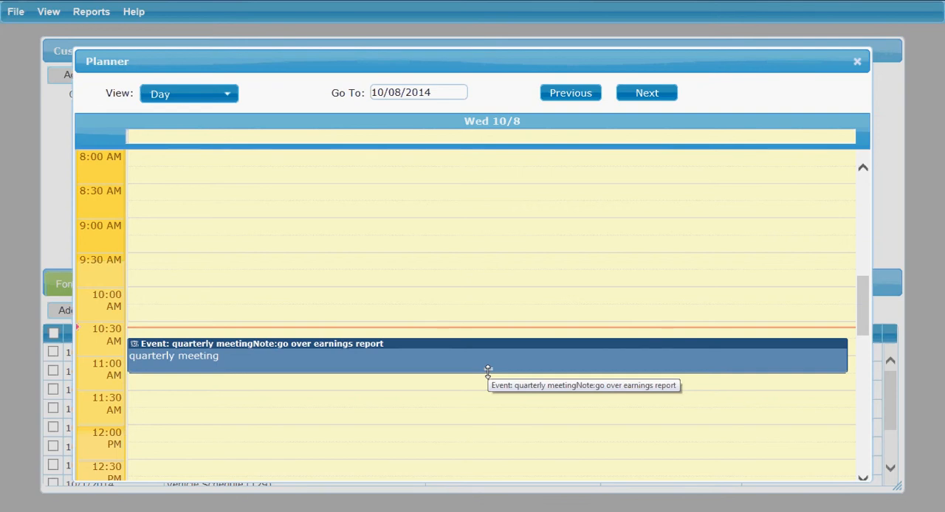
Extend the quarterly meeting on the day schedule to run from 10:45 to 11:45 AM
left_click_drag(488, 372, 487, 422)
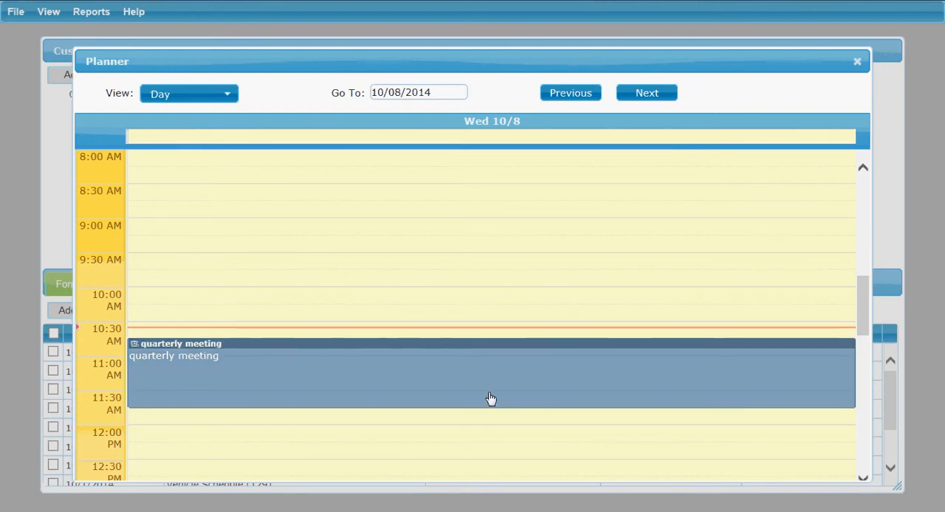
double_click(291, 343)
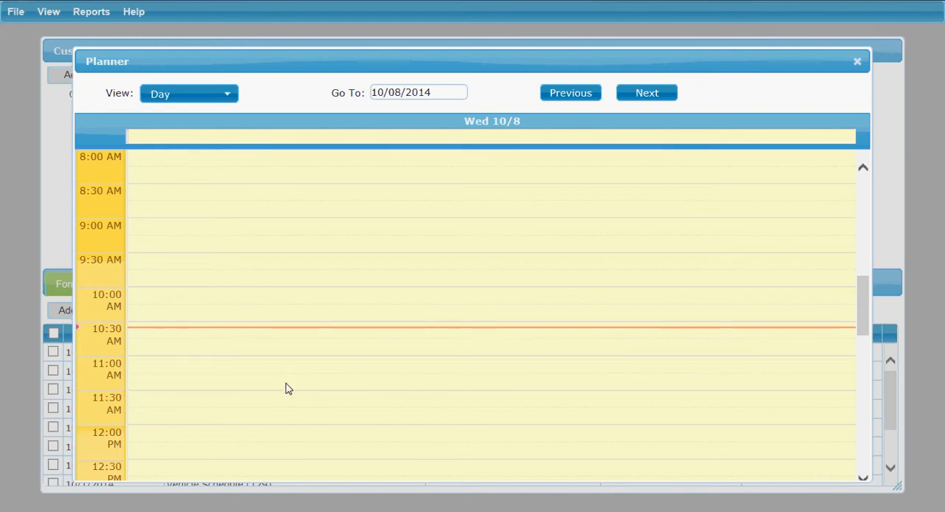
left_click_drag(285, 383, 288, 348)
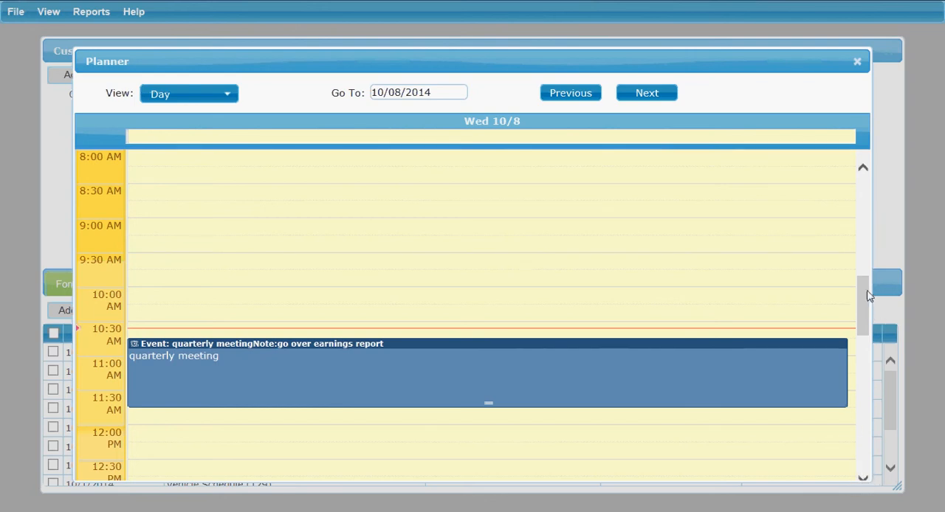
Check how the quarterly meeting appears on the calendar in week and month views
left_click_drag(861, 297, 867, 310)
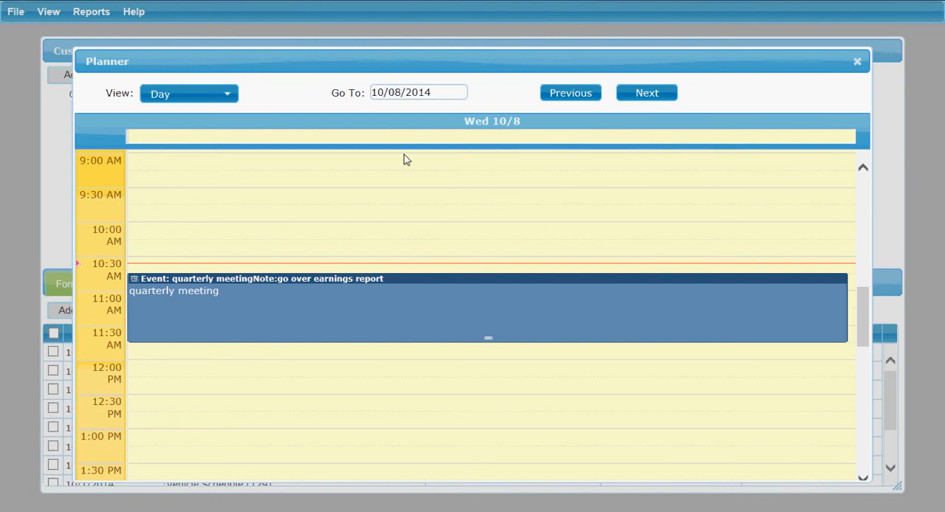
left_click(231, 97)
left_click(207, 140)
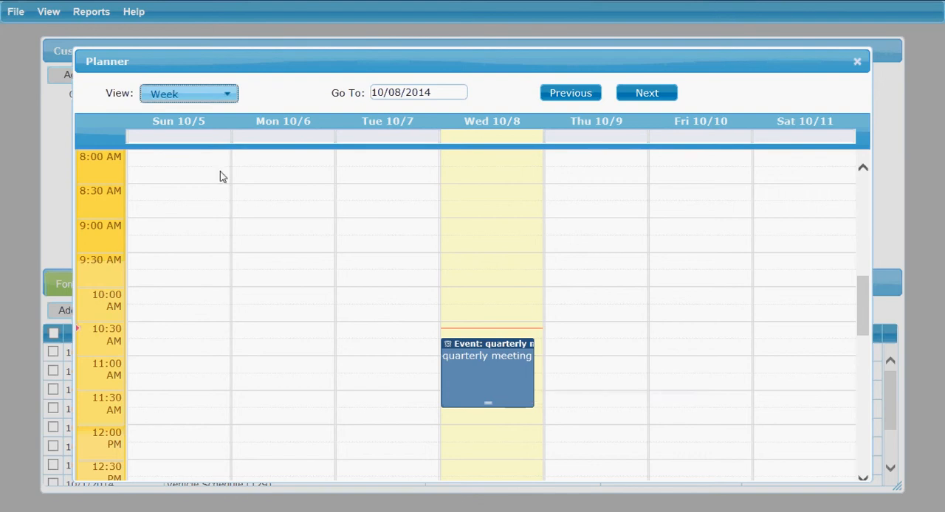
left_click(231, 94)
left_click(192, 164)
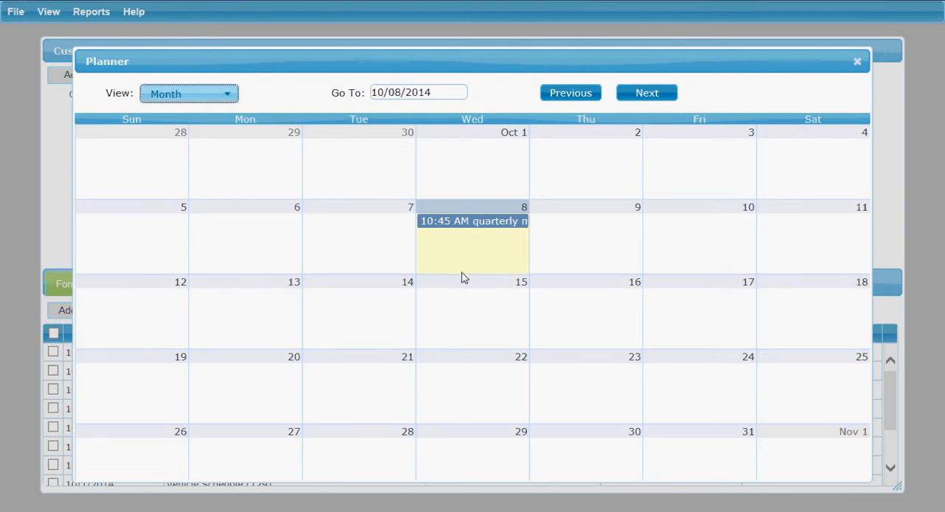
left_click(218, 95)
left_click(207, 143)
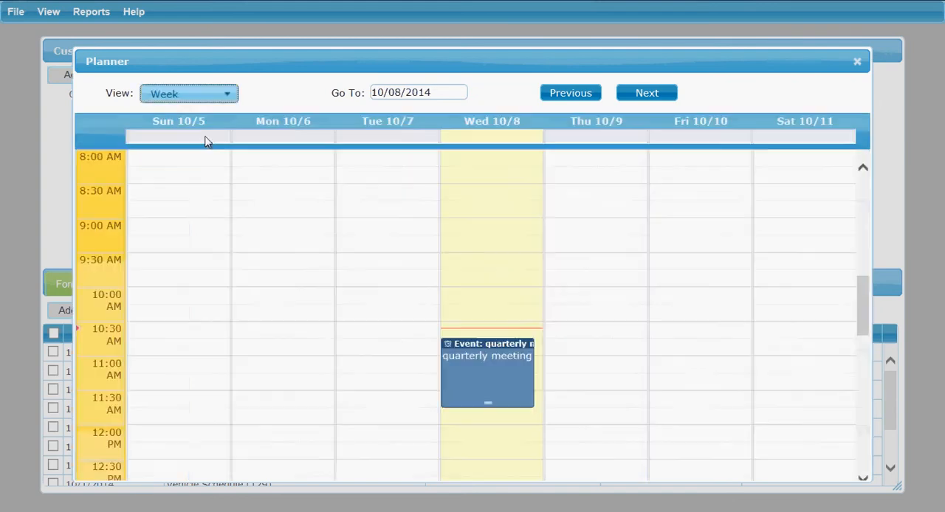
Return the planner to day view and look at the quarterly meeting's event summary, closing it without changes
left_click(227, 95)
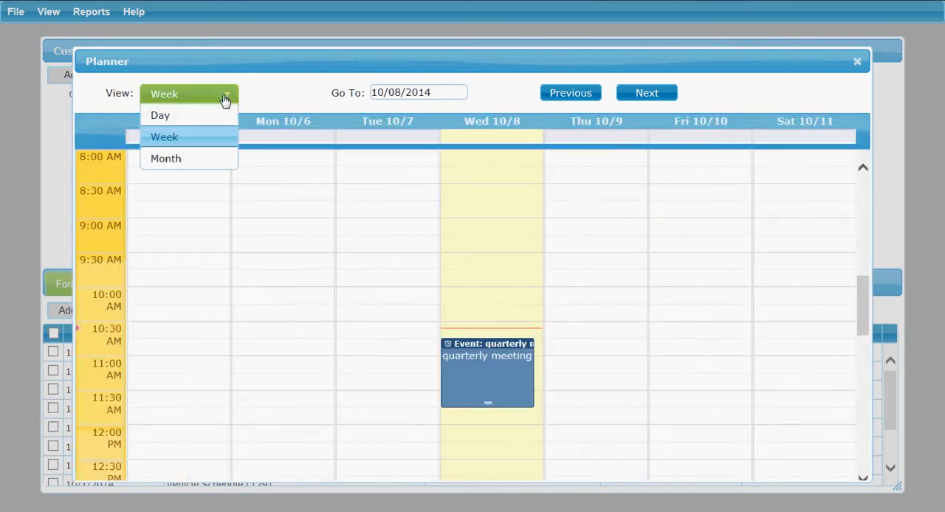
left_click(181, 119)
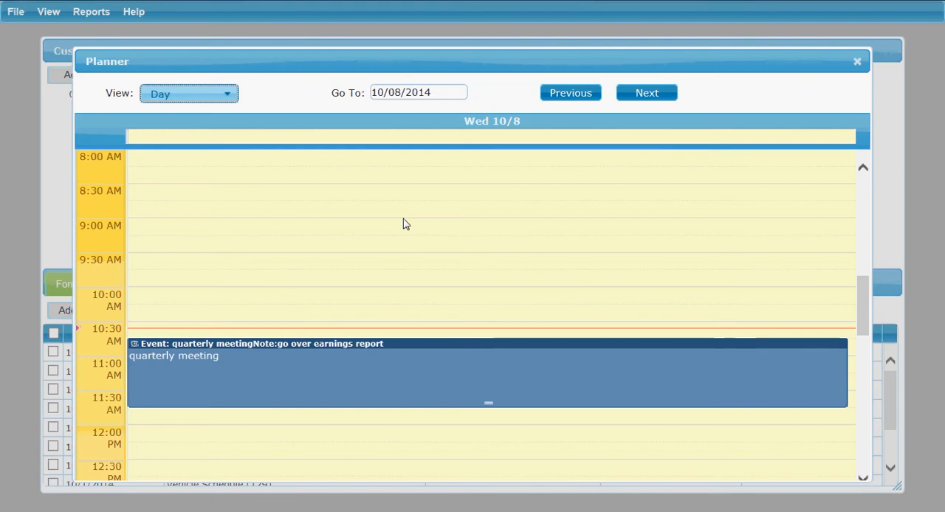
left_click(421, 355)
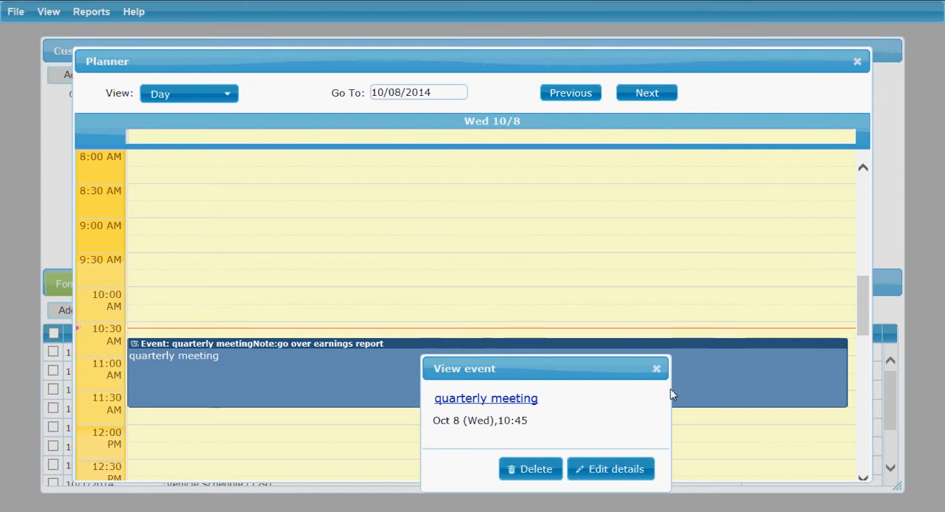
left_click(656, 368)
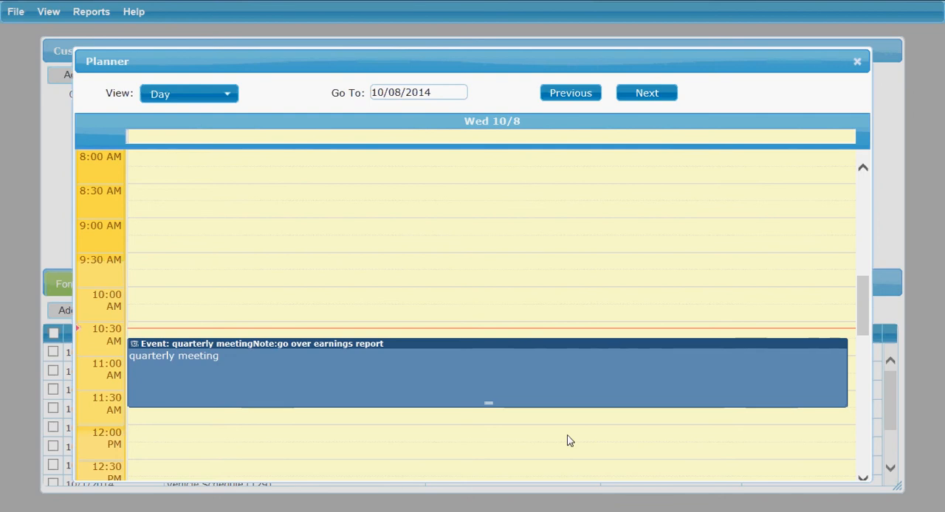
Start a new event on 10/08/2014 from 12:00 to 1:00 PM with the subject "lunch with client" and open its full details
left_click(862, 479)
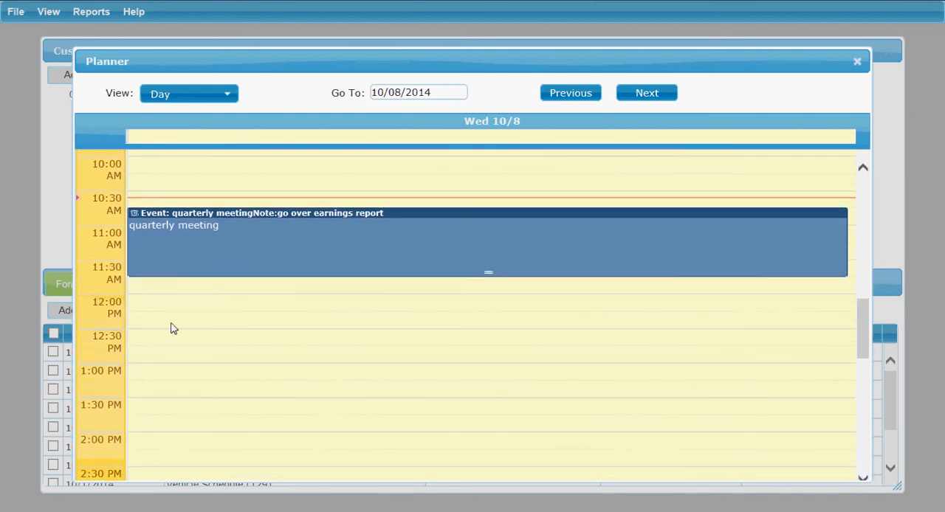
left_click_drag(152, 306, 170, 361)
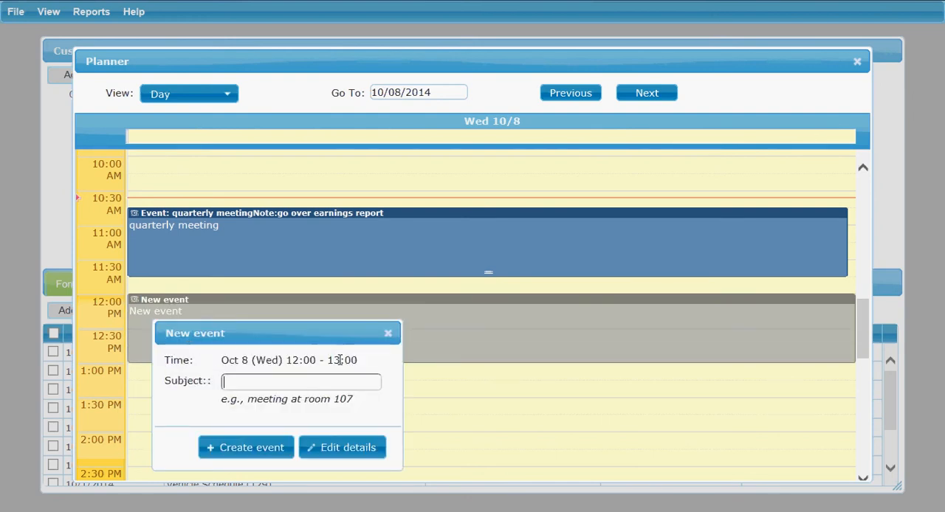
type("lunch wi")
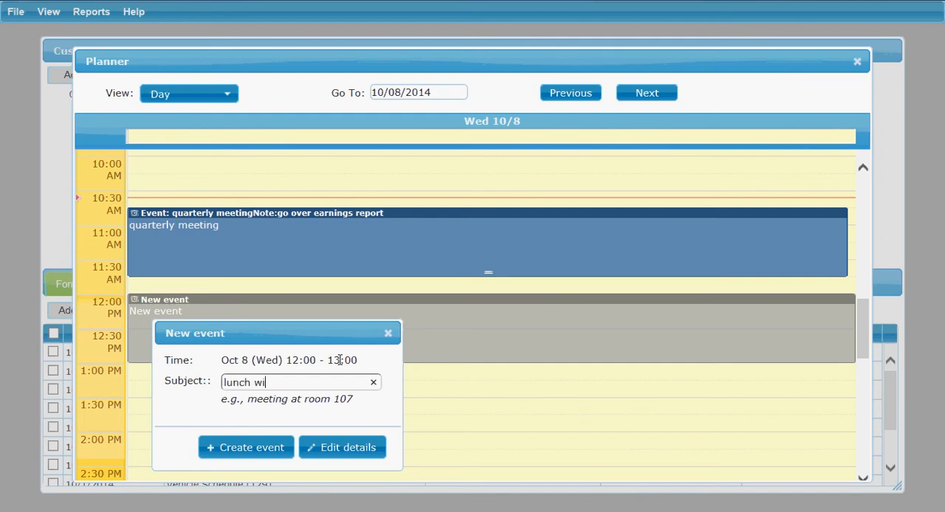
type("th client")
left_click(352, 455)
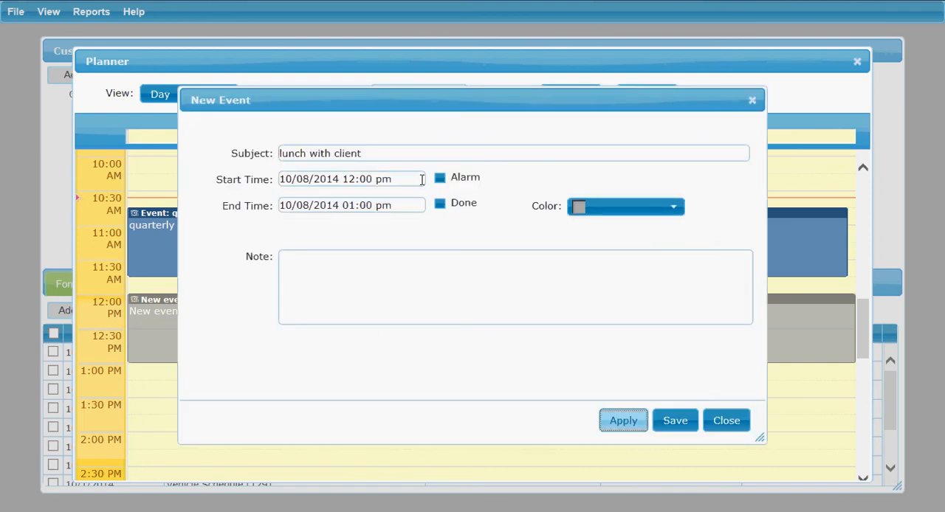
Turn on the lunch event's alarm and add the note "Downtown Café - bring proposal for life/home/auto insurance bundle"
left_click(440, 179)
left_click(455, 276)
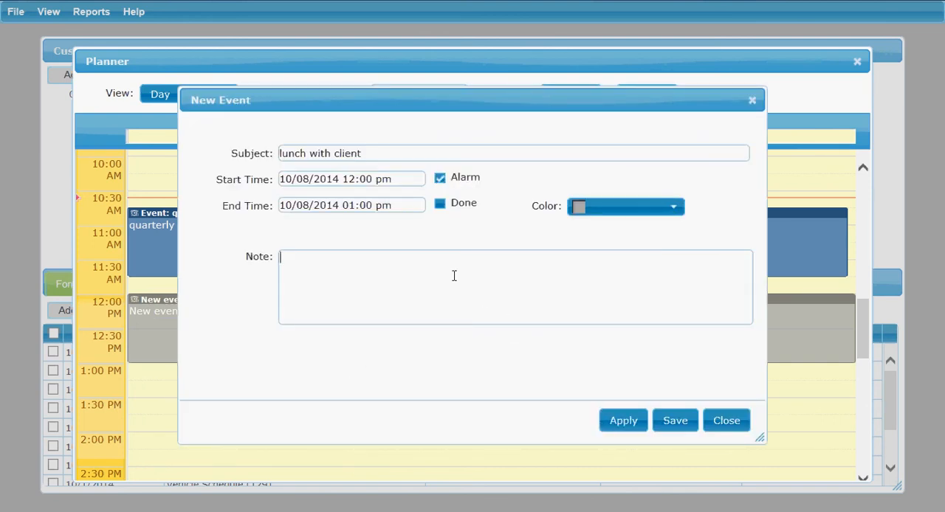
type("Downtown Café - brin")
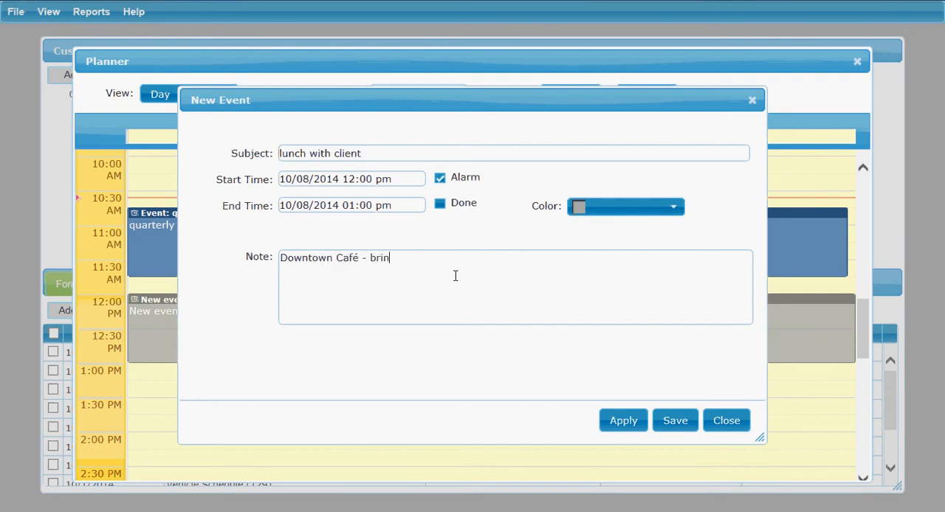
type("g proposal for life/home")
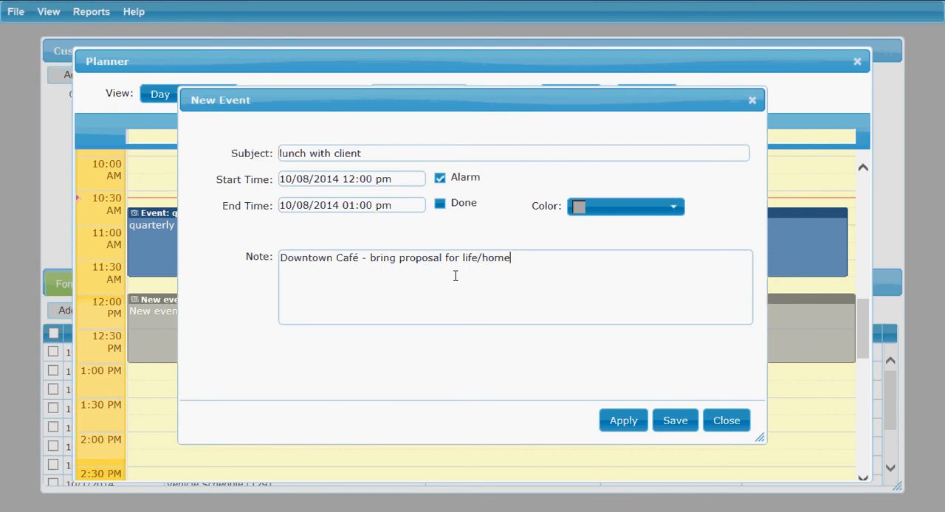
type("/")
type("auto insurance bu")
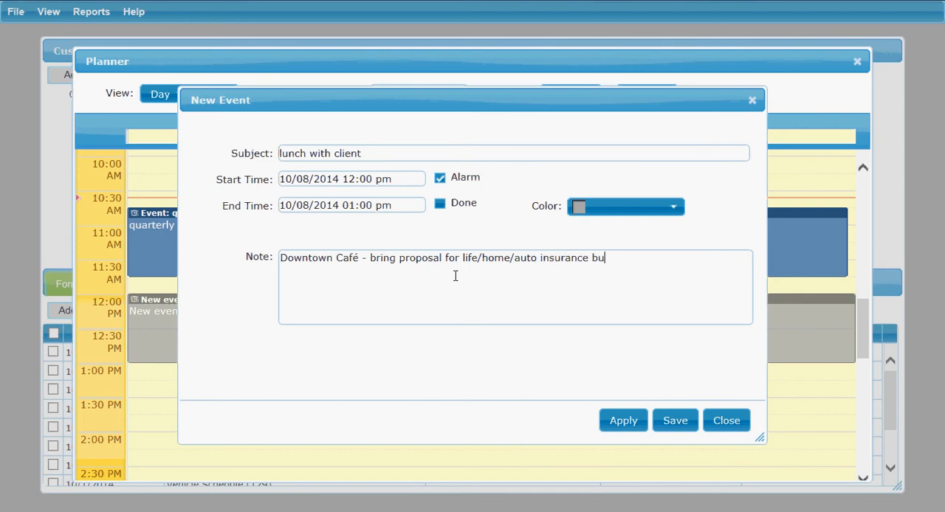
type("ndle")
Set the lunch event's color to red and save the event
left_click(674, 209)
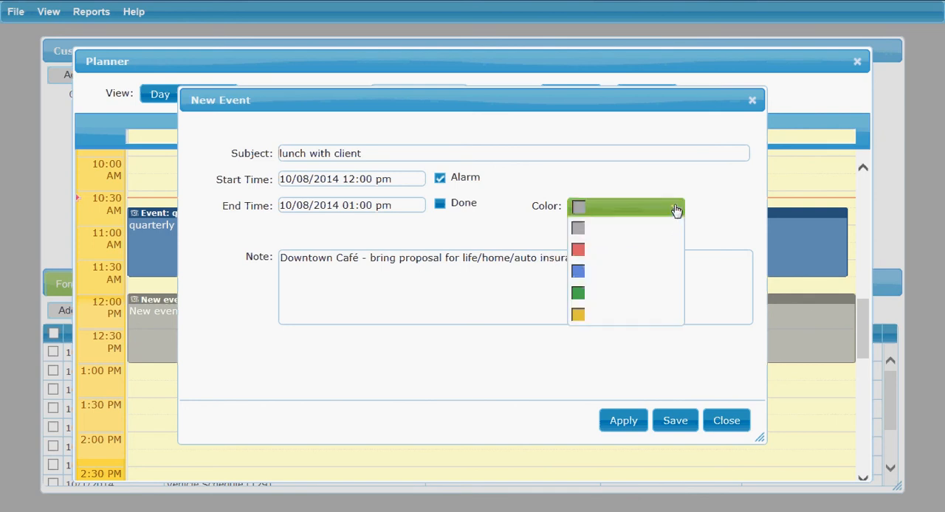
left_click(624, 255)
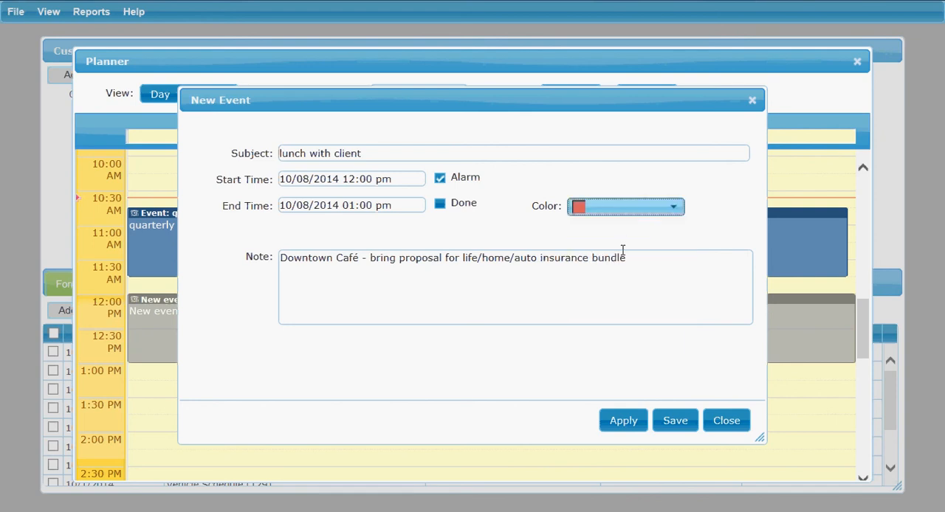
left_click(677, 422)
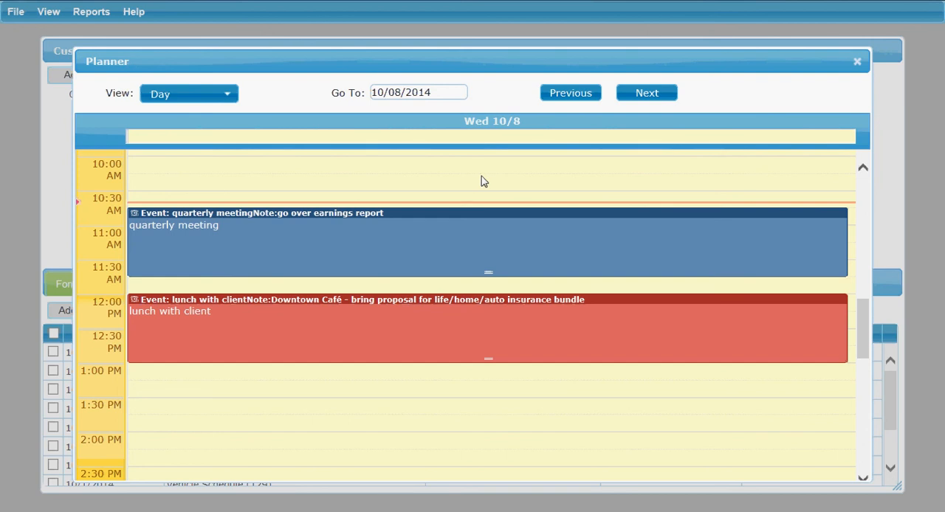
Close the planner and dismiss the quarterly meeting's notification
left_click(857, 64)
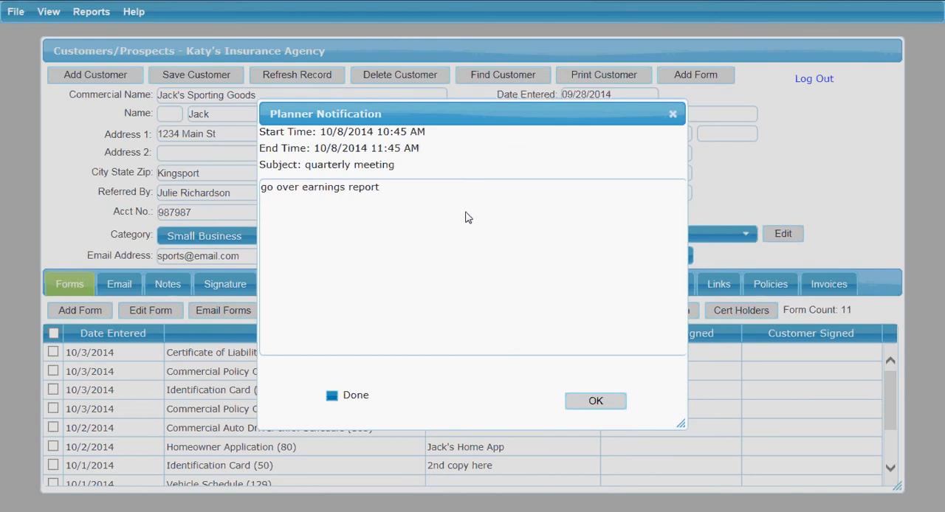
left_click(332, 398)
left_click(595, 404)
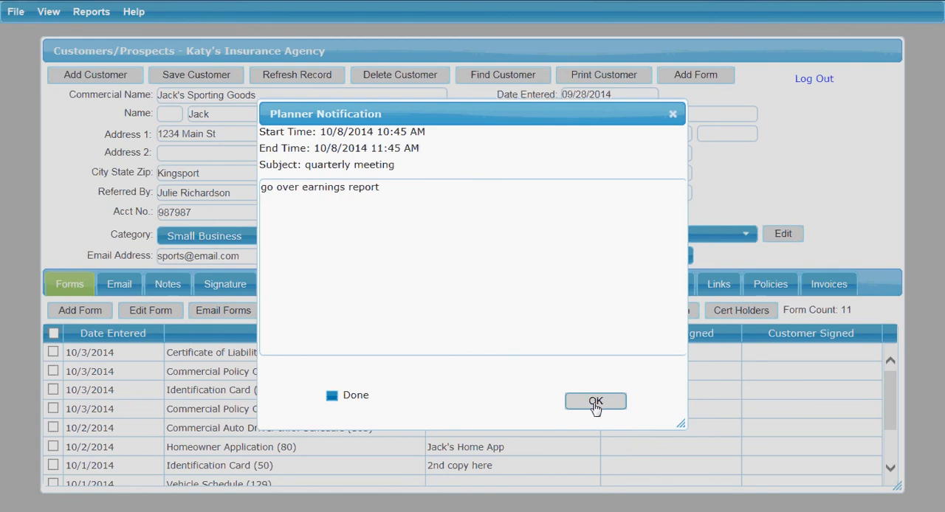
left_click(595, 403)
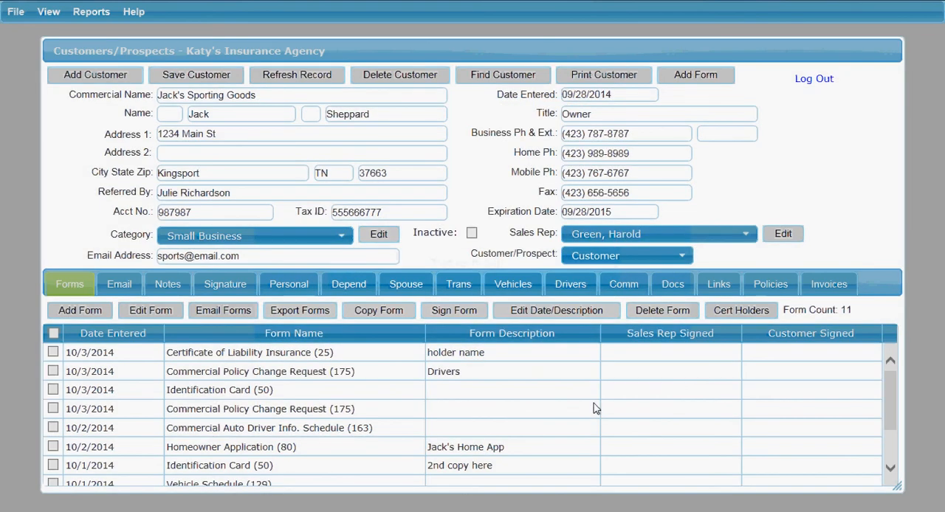